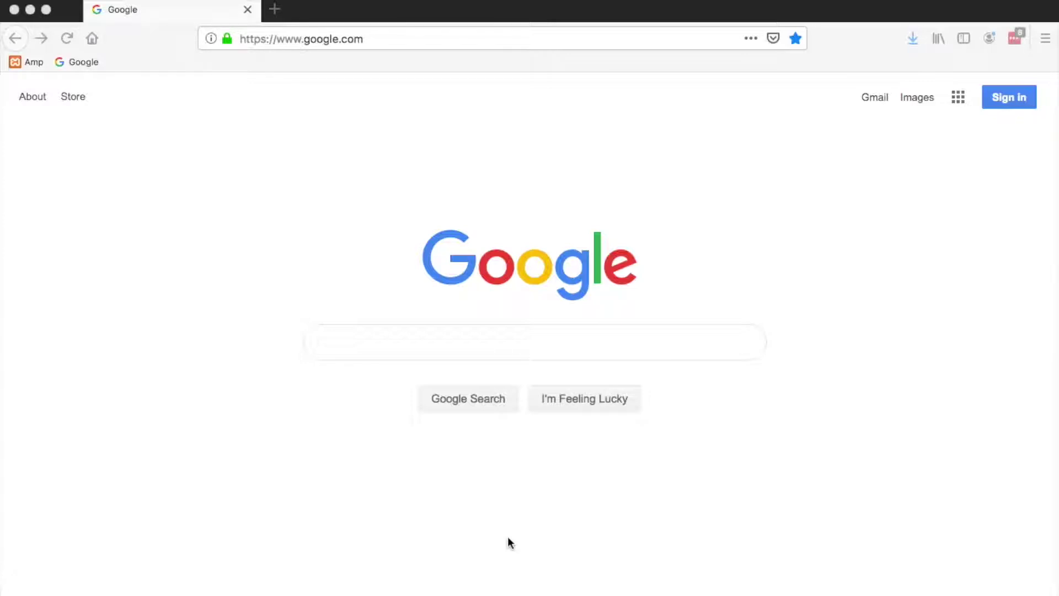
# - Replace the Google page with duckduckgo.com and bring the Firefox window to the front
pyautogui.click(499, 530)
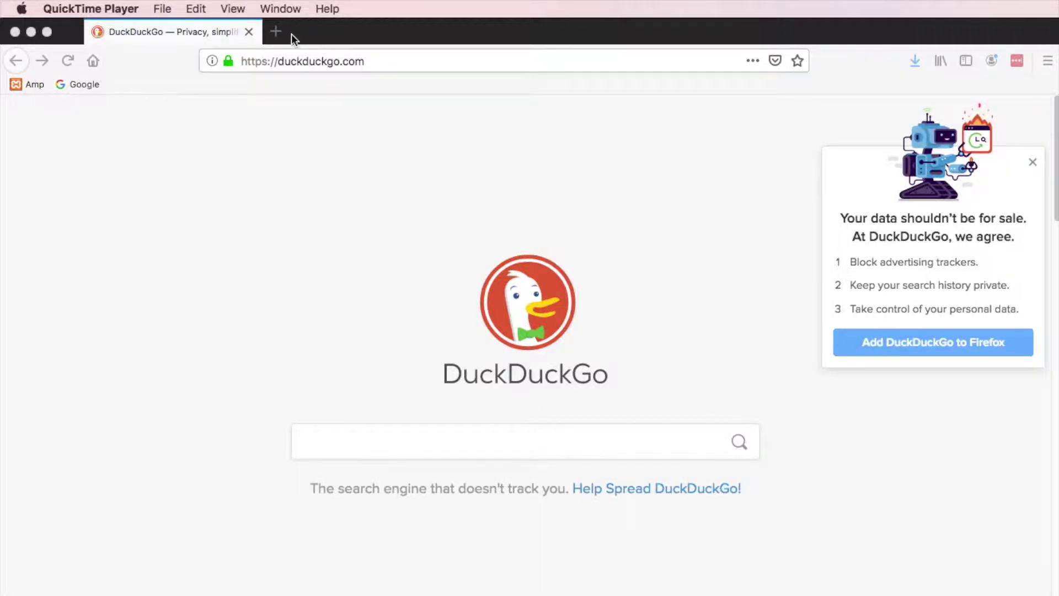
pyautogui.click(328, 188)
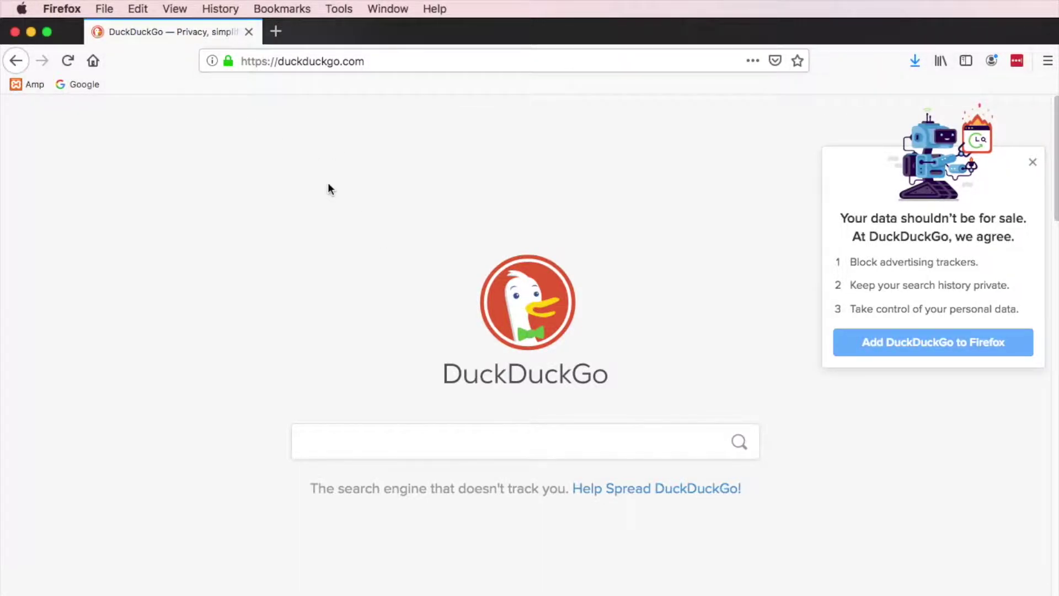
# - Bookmark the DuckDuckGo page into the Bookmarks Toolbar folder
pyautogui.click(294, 8)
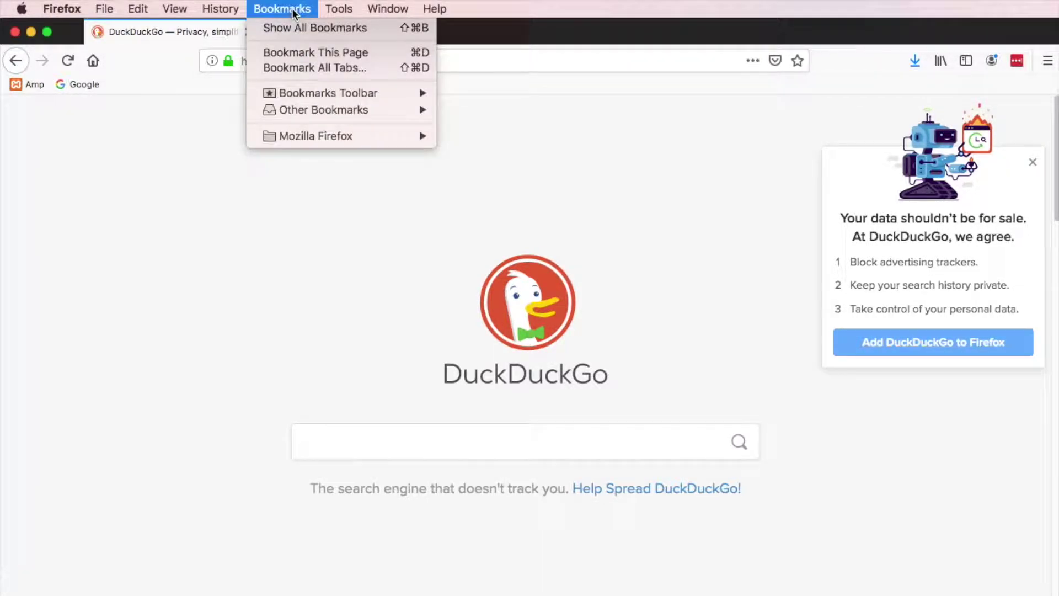
pyautogui.click(319, 55)
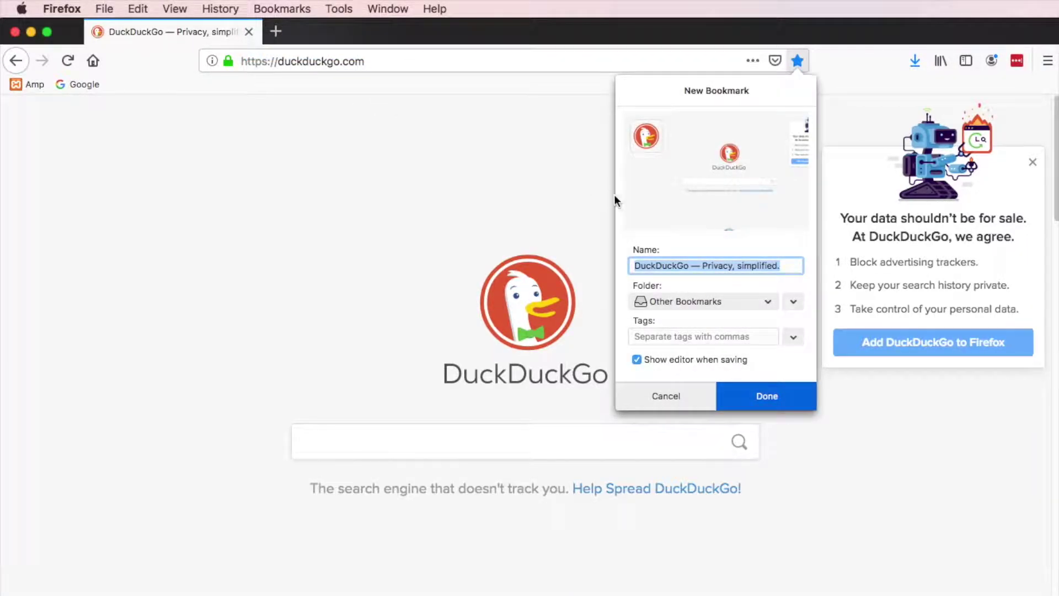
pyautogui.click(770, 303)
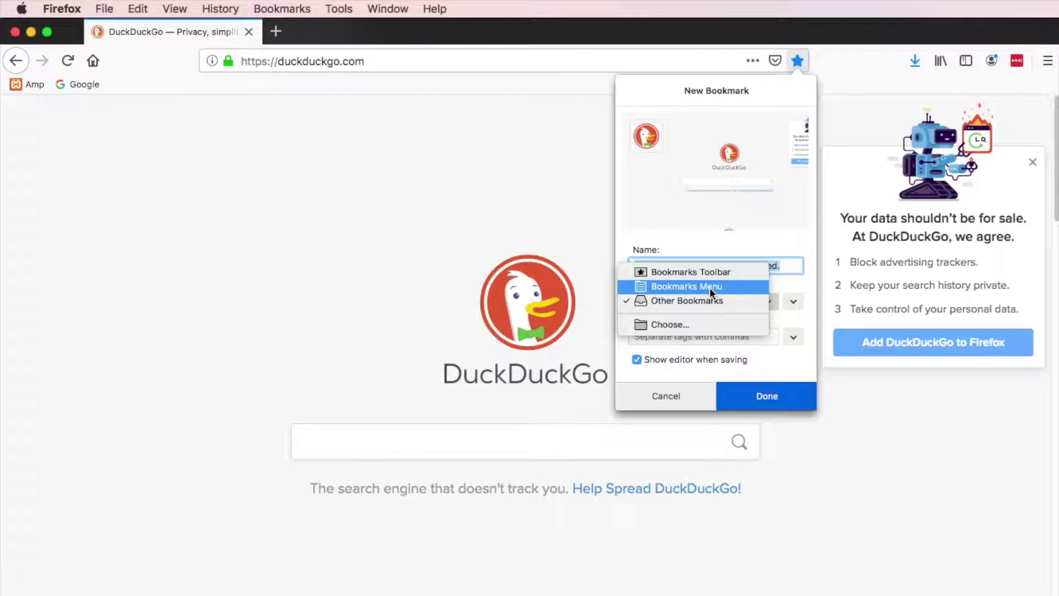
pyautogui.click(706, 270)
pyautogui.click(771, 400)
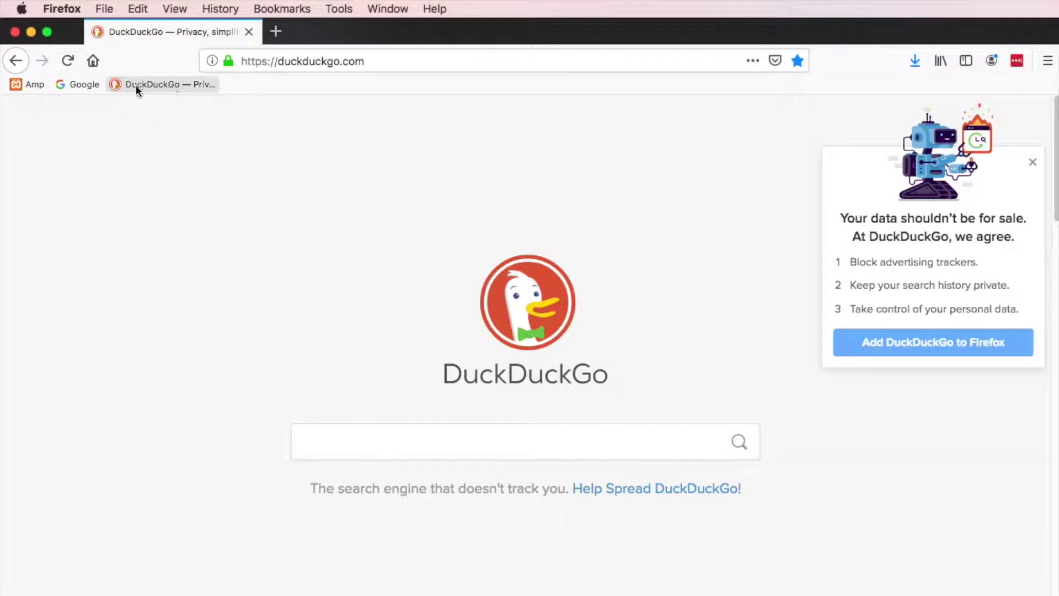
# - Shorten the new toolbar bookmark's name to 'DuckDuckGo' in its Properties and save
pyautogui.rightClick(178, 84)
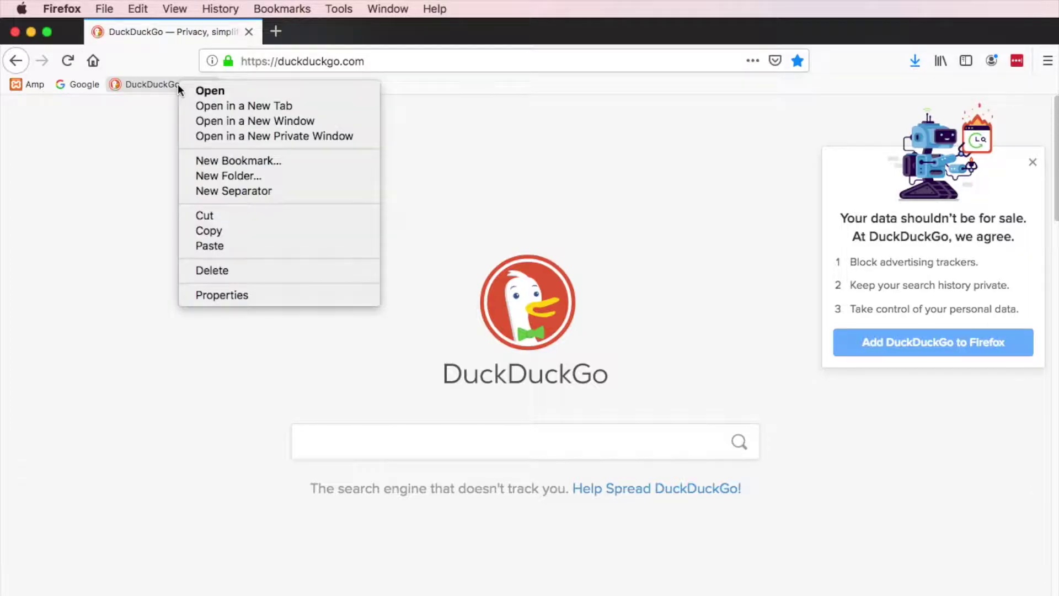
pyautogui.click(243, 295)
pyautogui.click(590, 130)
pyautogui.press('BackSpace')
pyautogui.press('BackSpace')
pyautogui.press('BackSpace')
pyautogui.press('BackSpace')
pyautogui.press('BackSpace')
pyautogui.press('BackSpace')
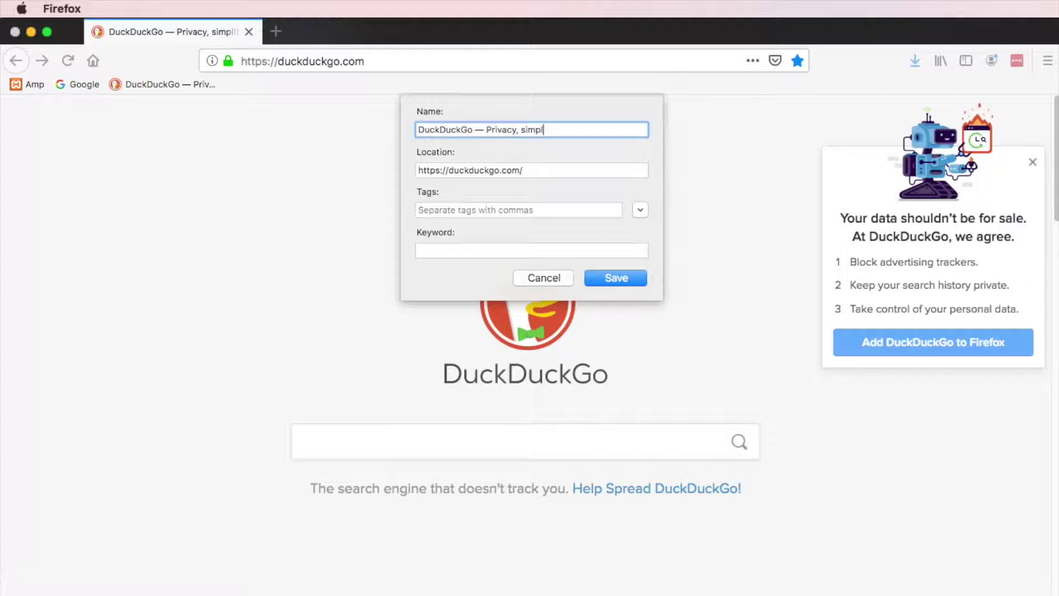
pyautogui.press('BackSpace')
pyautogui.press('BackSpace')
pyautogui.press('BackSpace')
pyautogui.press('BackSpace')
pyautogui.press('BackSpace')
pyautogui.press('BackSpace')
pyautogui.press('BackSpace')
pyautogui.press('BackSpace')
pyautogui.press('BackSpace')
pyautogui.press('BackSpace')
pyautogui.press('BackSpace')
pyautogui.press('BackSpace')
pyautogui.press('BackSpace')
pyautogui.press('BackSpace')
pyautogui.press('BackSpace')
pyautogui.press('BackSpace')
pyautogui.press('BackSpace')
pyautogui.click(613, 278)
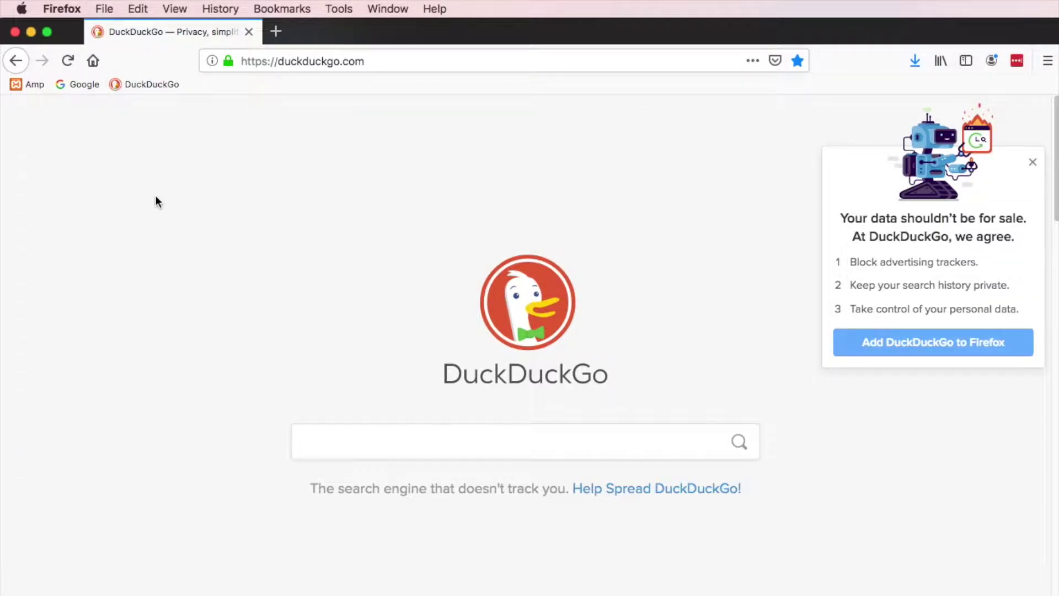
# - Drag the DuckDuckGo bookmark to the far left of the toolbar, ahead of Amp and Google
pyautogui.moveTo(154, 85); pyautogui.dragTo(11, 87)
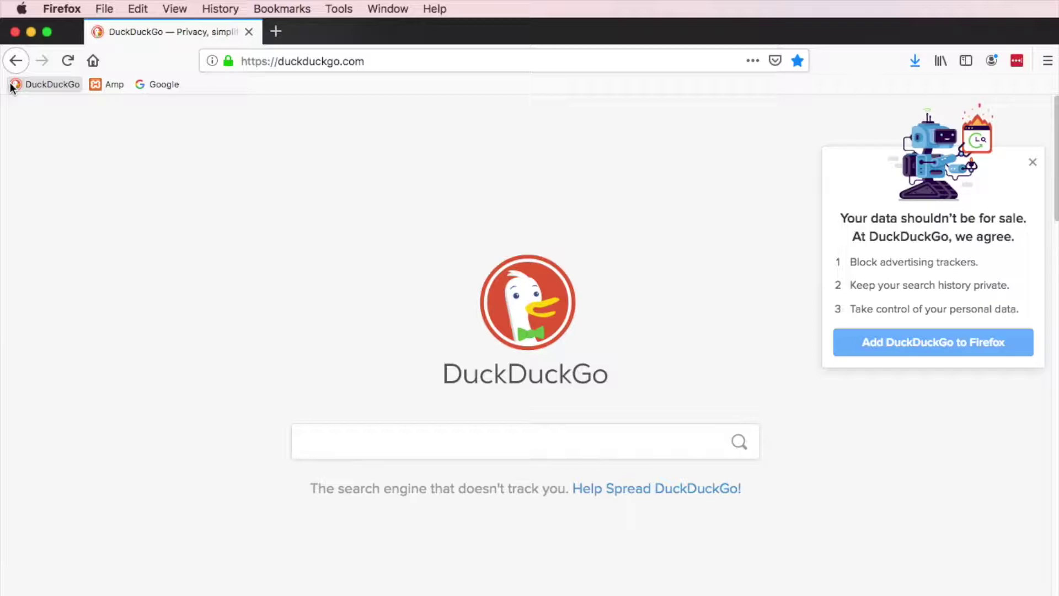
pyautogui.rightClick(11, 86)
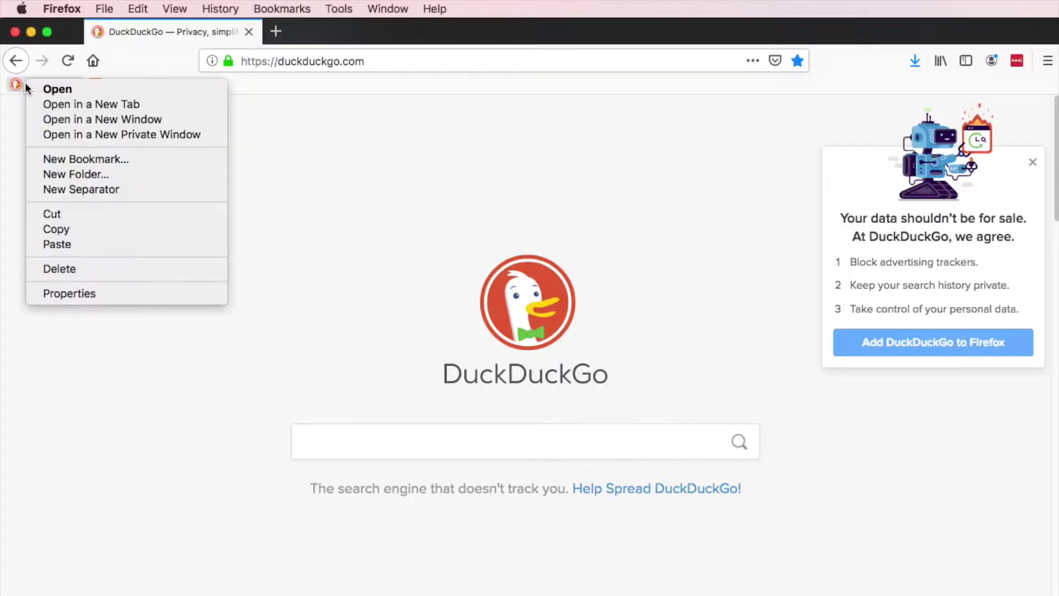
pyautogui.click(373, 213)
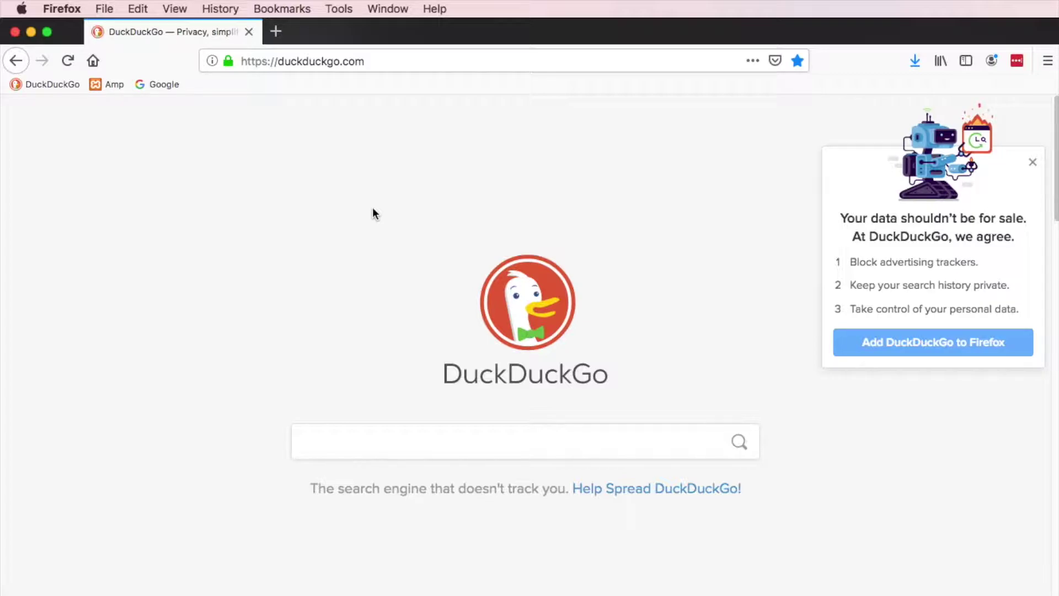
pyautogui.click(277, 9)
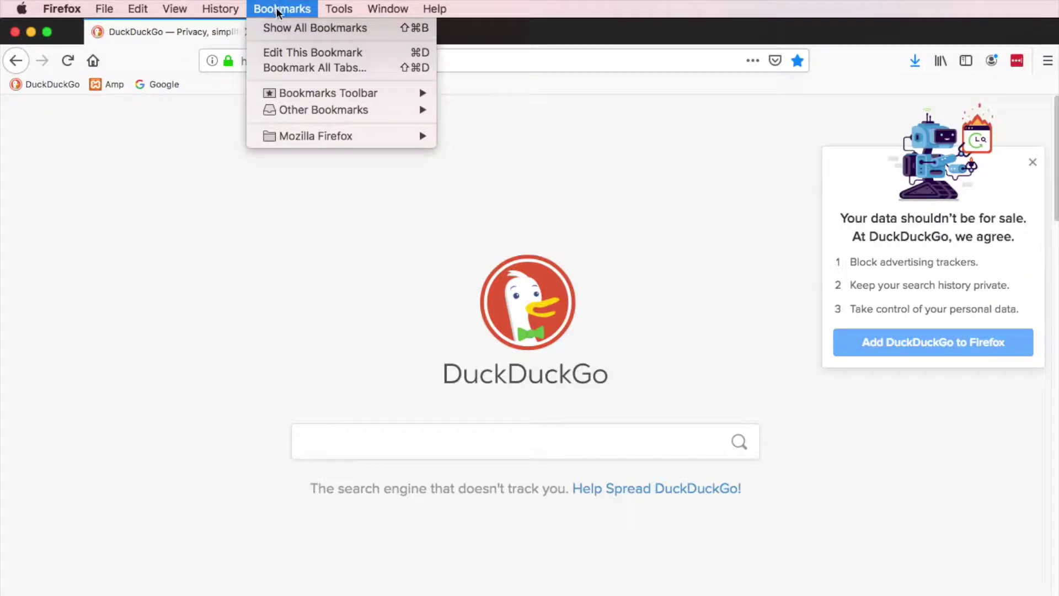
# - In the Library, drag DuckDuckGo from Bookmarks Toolbar into Other Bookmarks
pyautogui.click(290, 25)
pyautogui.click(394, 263)
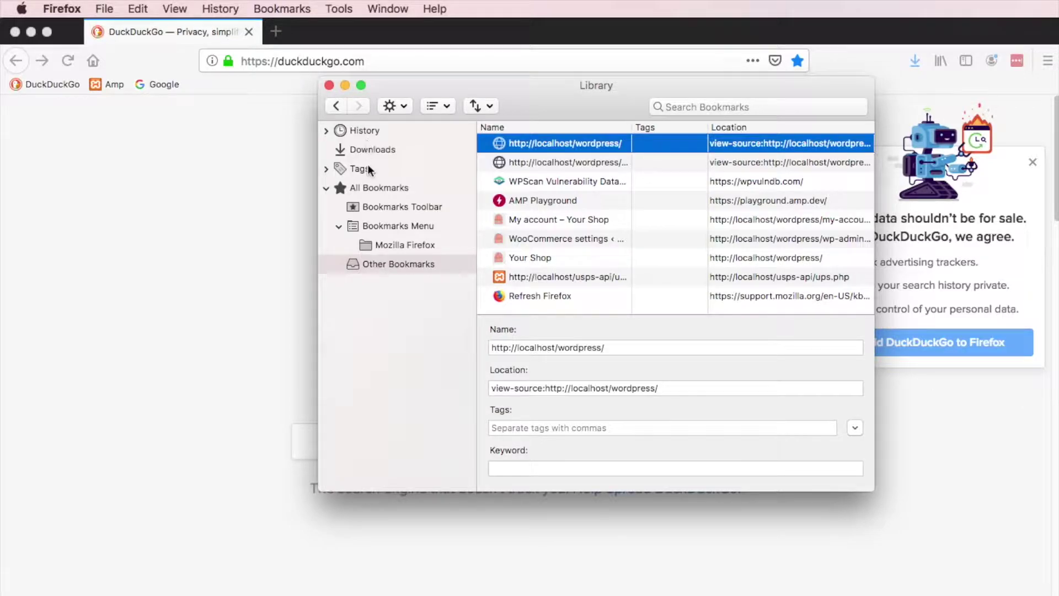
pyautogui.click(410, 205)
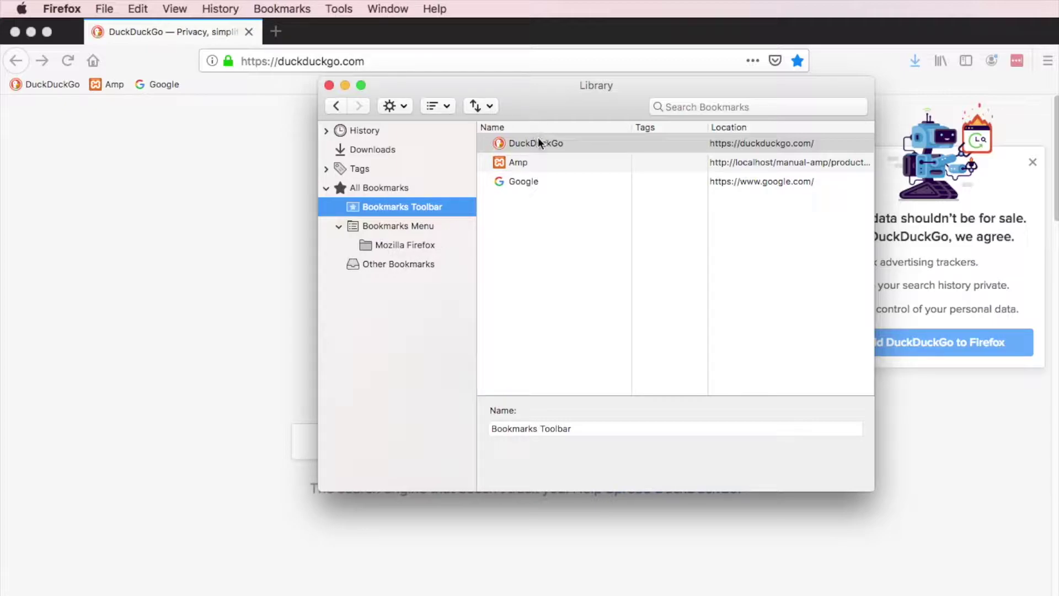
pyautogui.moveTo(538, 143); pyautogui.dragTo(405, 264)
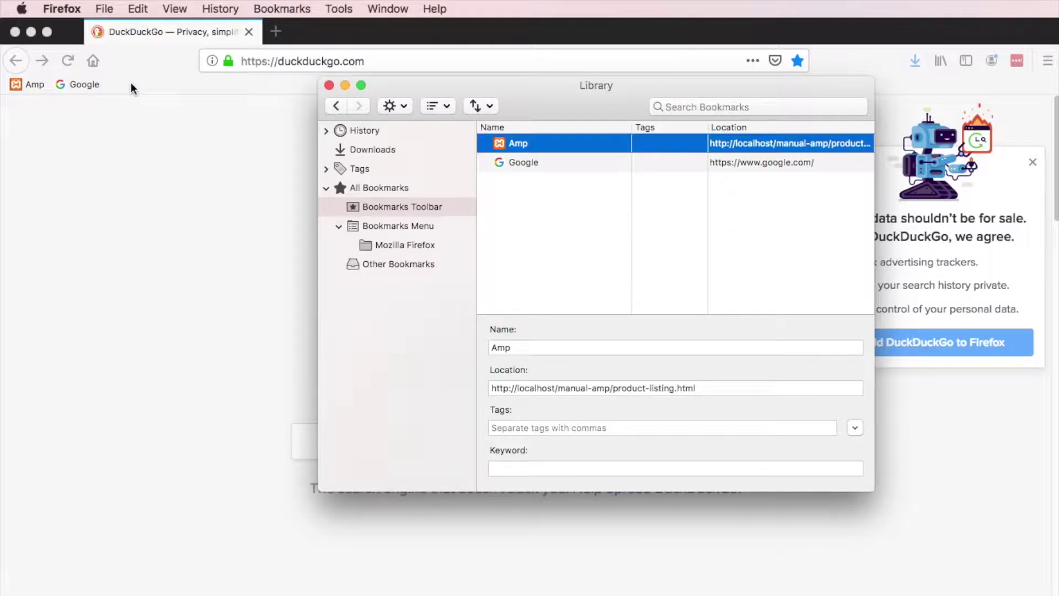
# - Move DuckDuckGo to the top of Other Bookmarks and close the Library
pyautogui.click(373, 264)
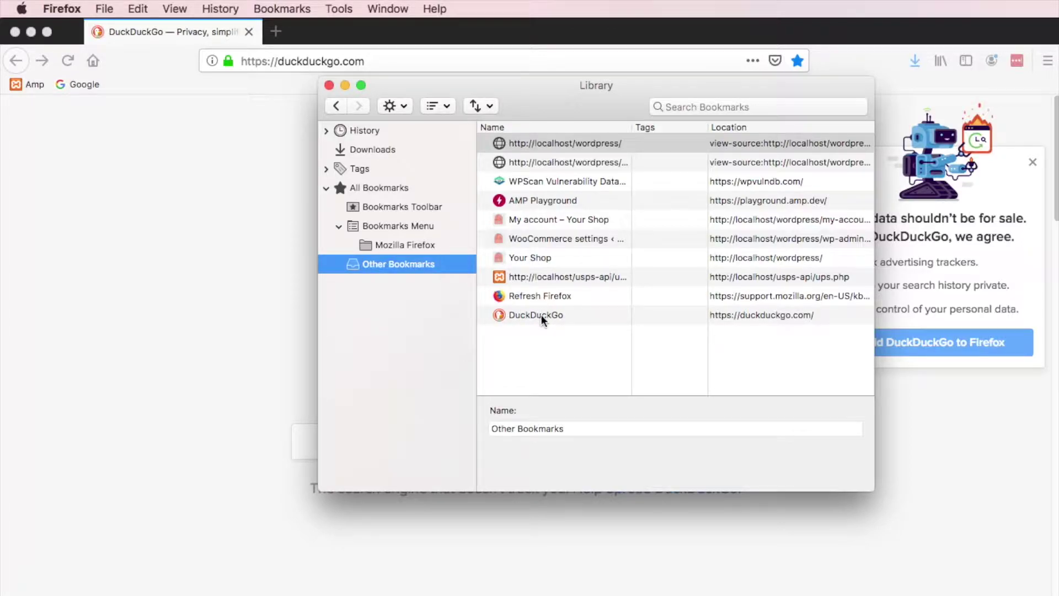
pyautogui.moveTo(541, 314); pyautogui.dragTo(540, 138)
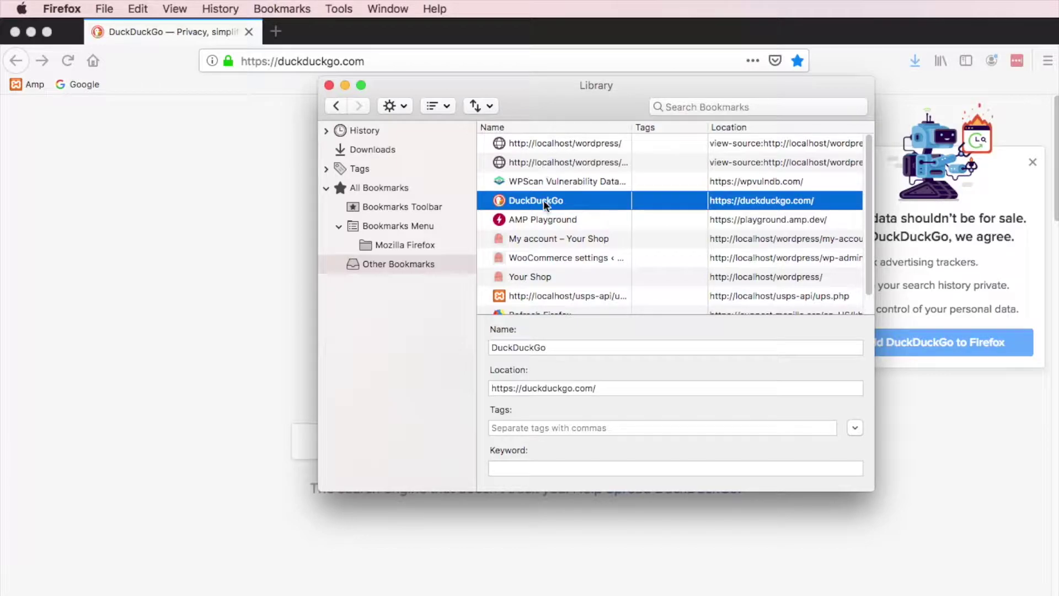
pyautogui.moveTo(544, 199); pyautogui.dragTo(542, 142)
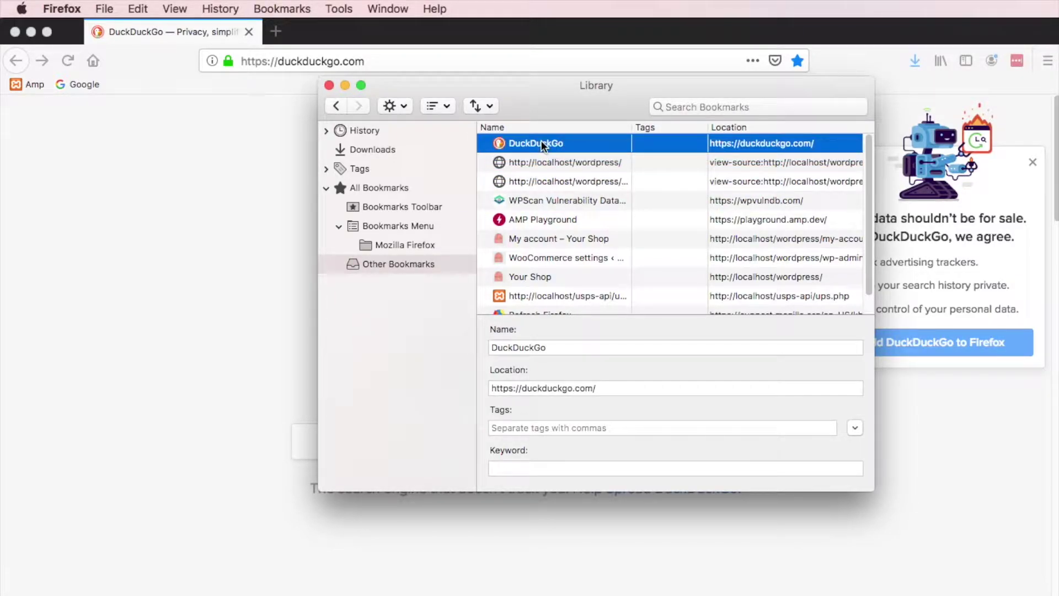
pyautogui.click(328, 85)
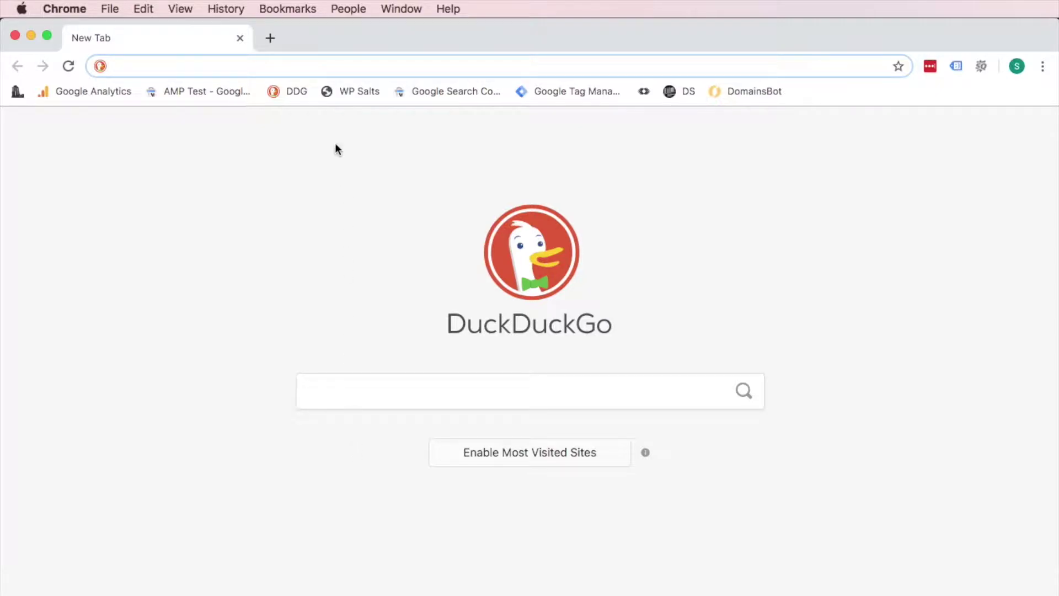
# - Turn on Always Show Bookmarks Bar in Chrome's View menu
pyautogui.click(270, 38)
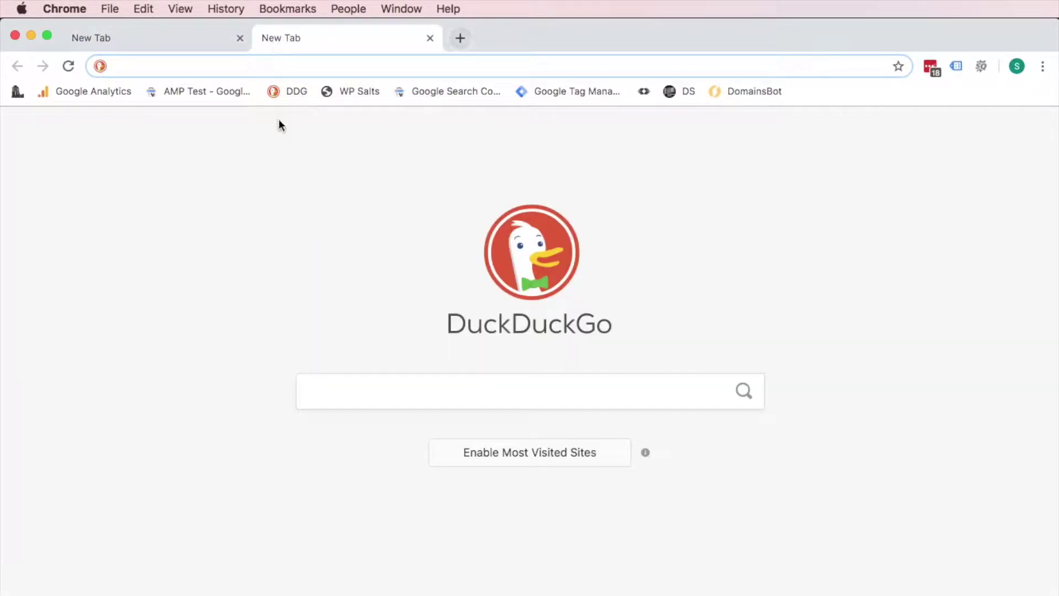
pyautogui.click(226, 8)
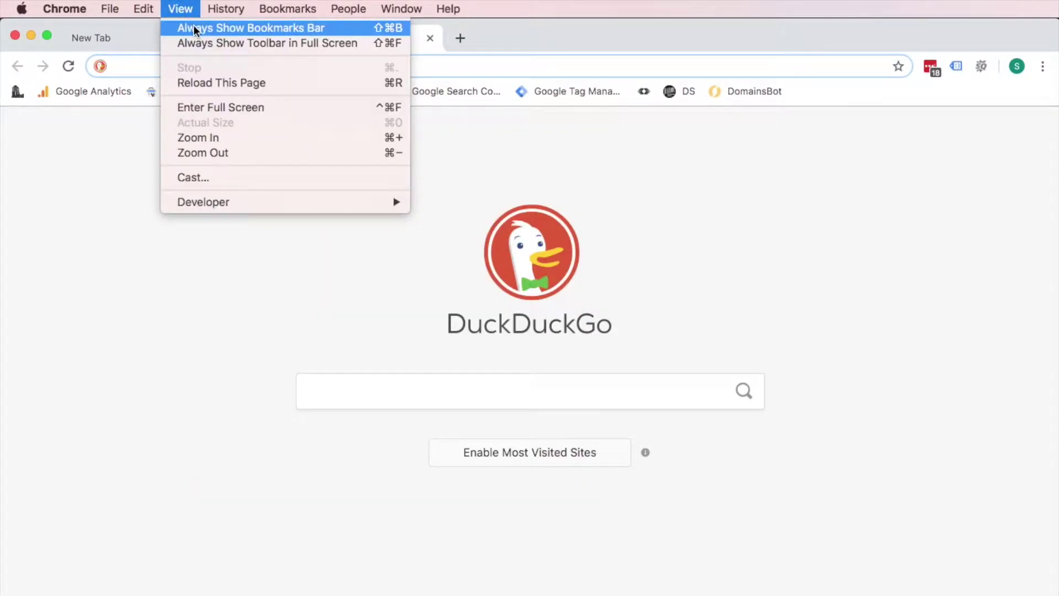
pyautogui.click(194, 29)
pyautogui.click(192, 9)
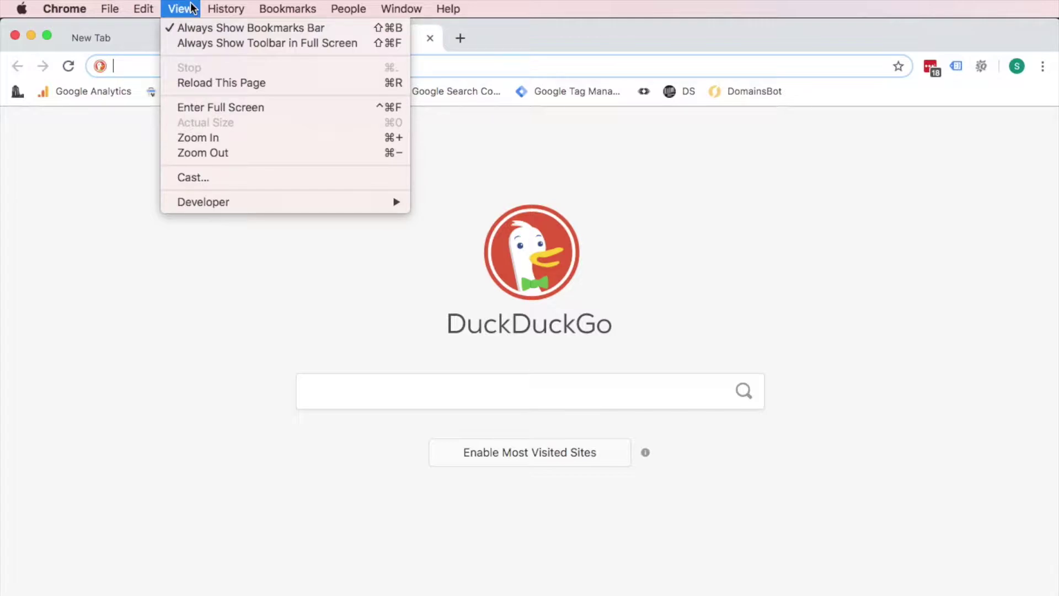
pyautogui.click(194, 337)
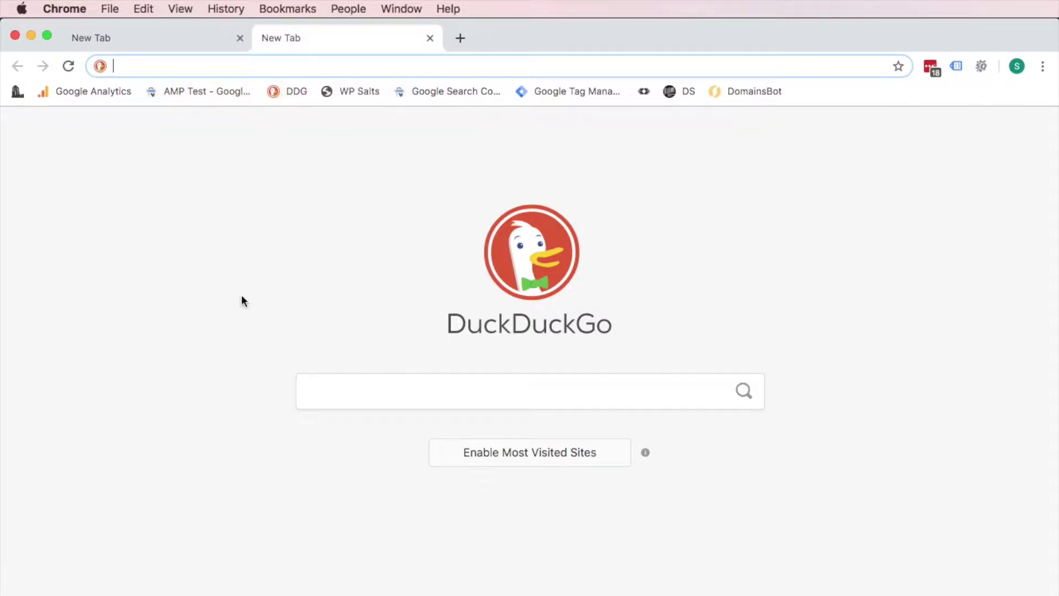
pyautogui.click(465, 38)
pyautogui.click(182, 9)
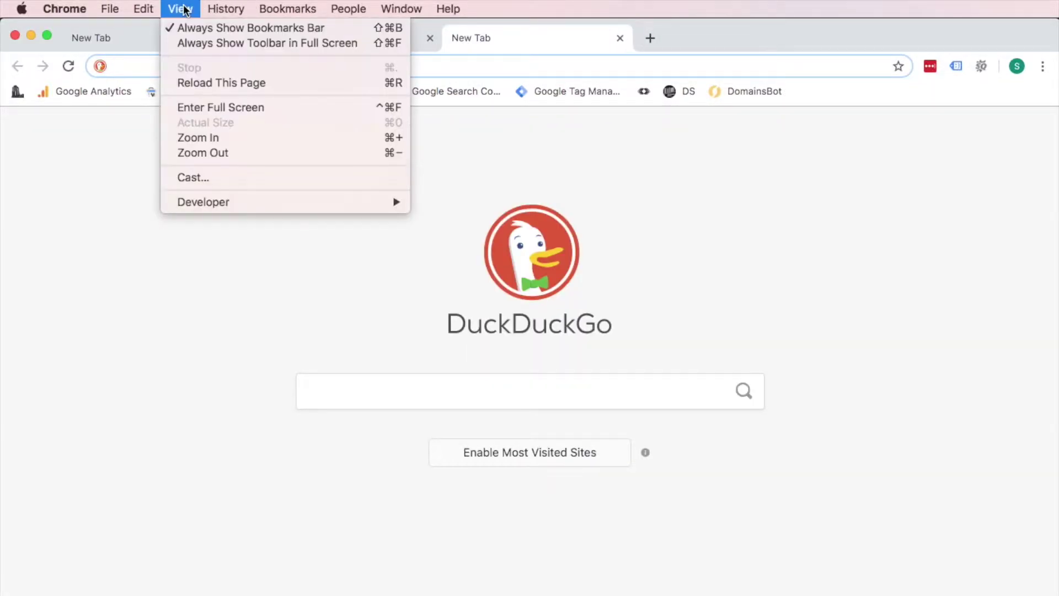
pyautogui.click(200, 27)
# - Close the extra Chrome tabs until a single new tab remains
pyautogui.click(649, 38)
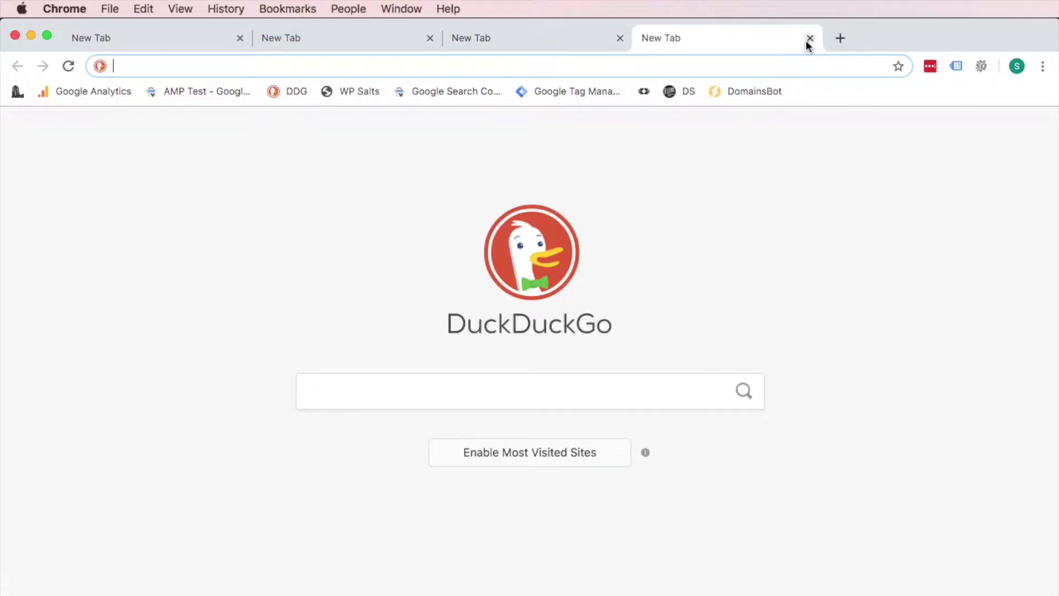
pyautogui.click(809, 39)
pyautogui.click(619, 39)
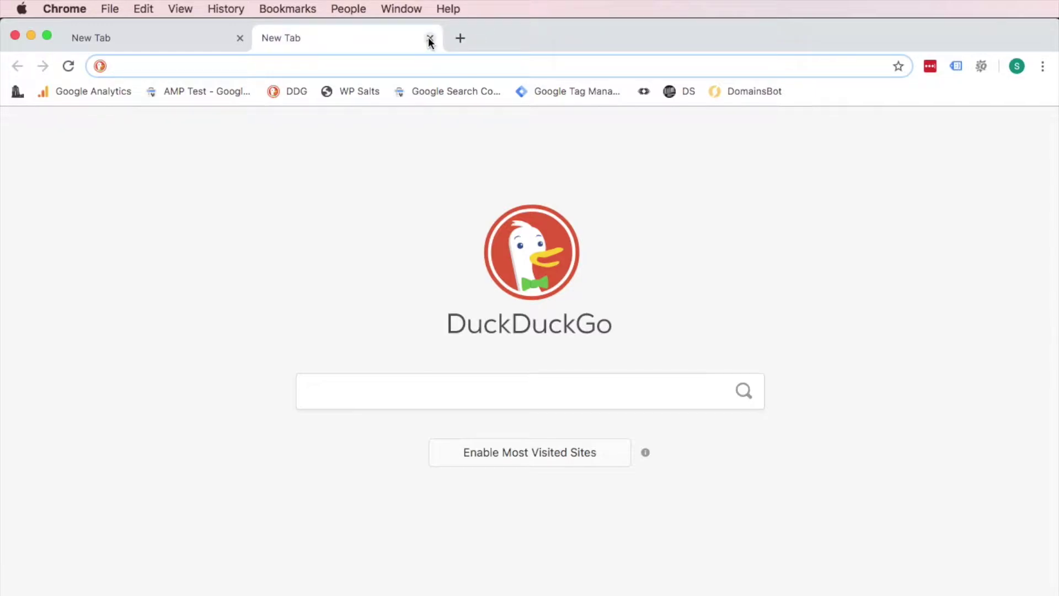
pyautogui.click(430, 39)
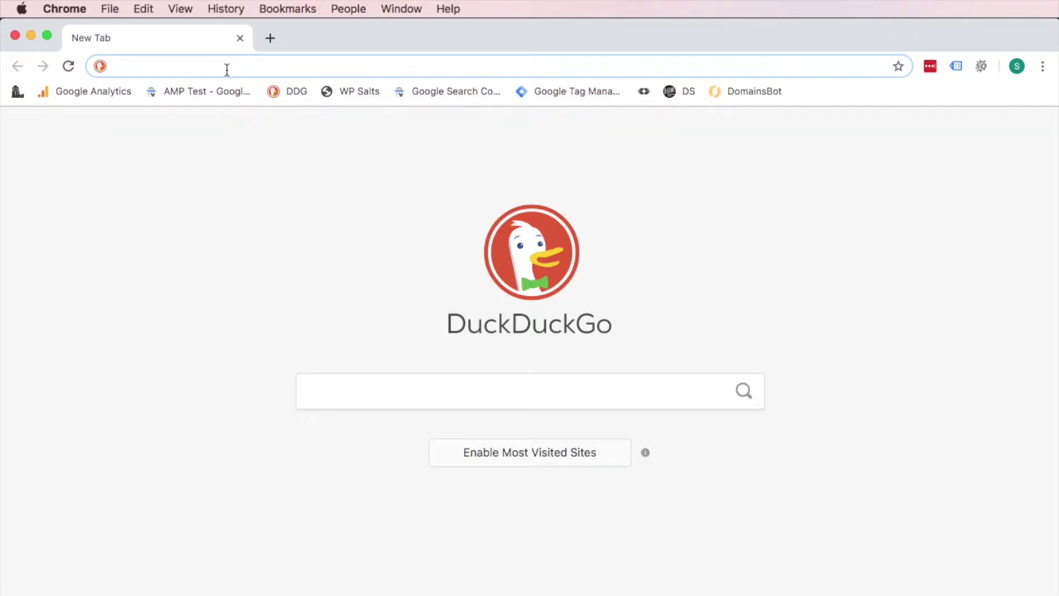
# - Go to cnn.com and bookmark the CNN page into the Bookmarks Bar folder
pyautogui.write('cnn.com')
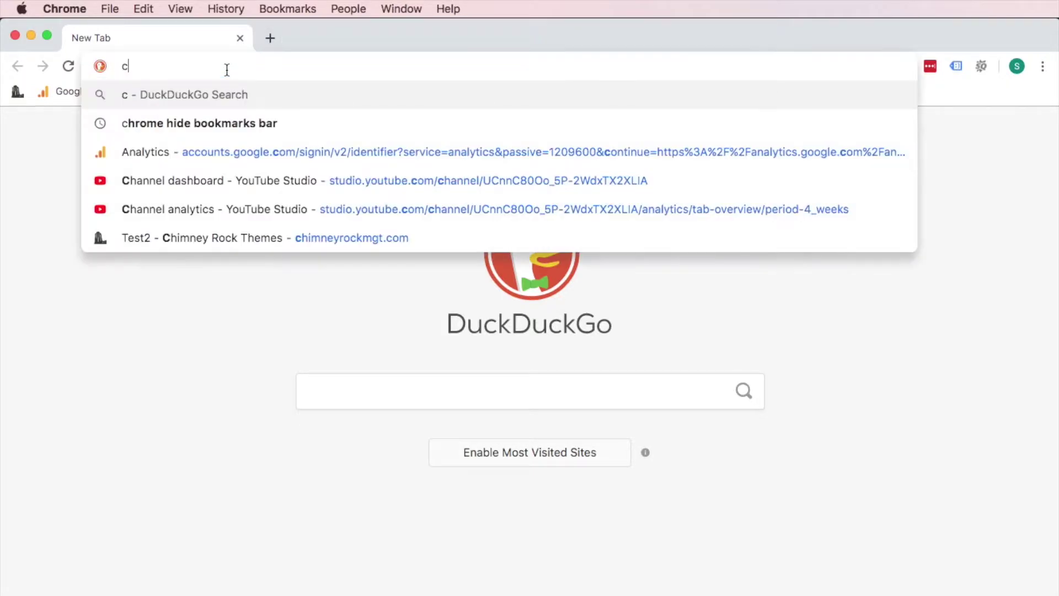
pyautogui.press('Return')
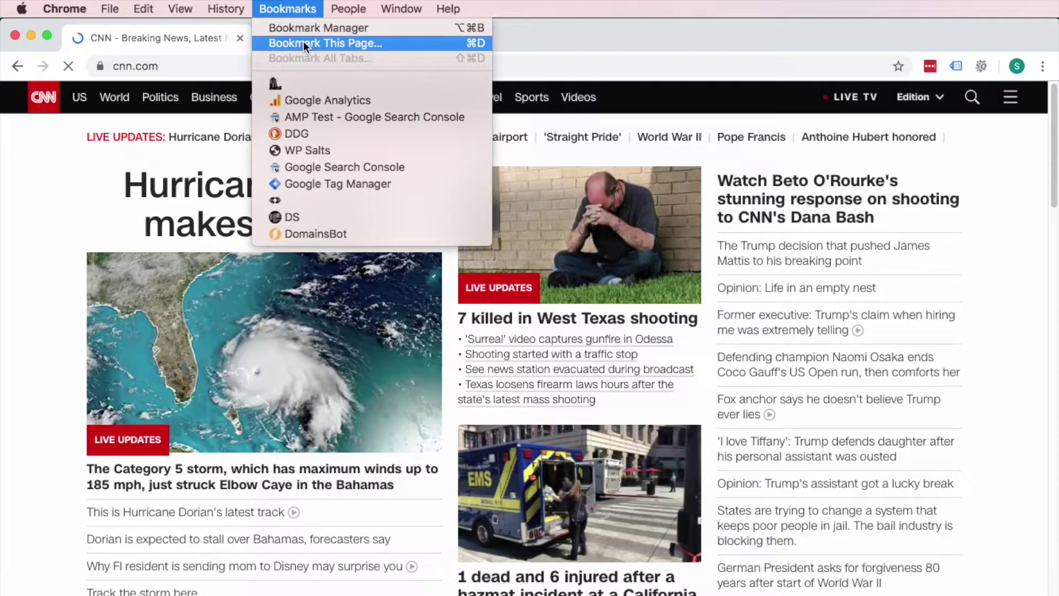
pyautogui.click(304, 42)
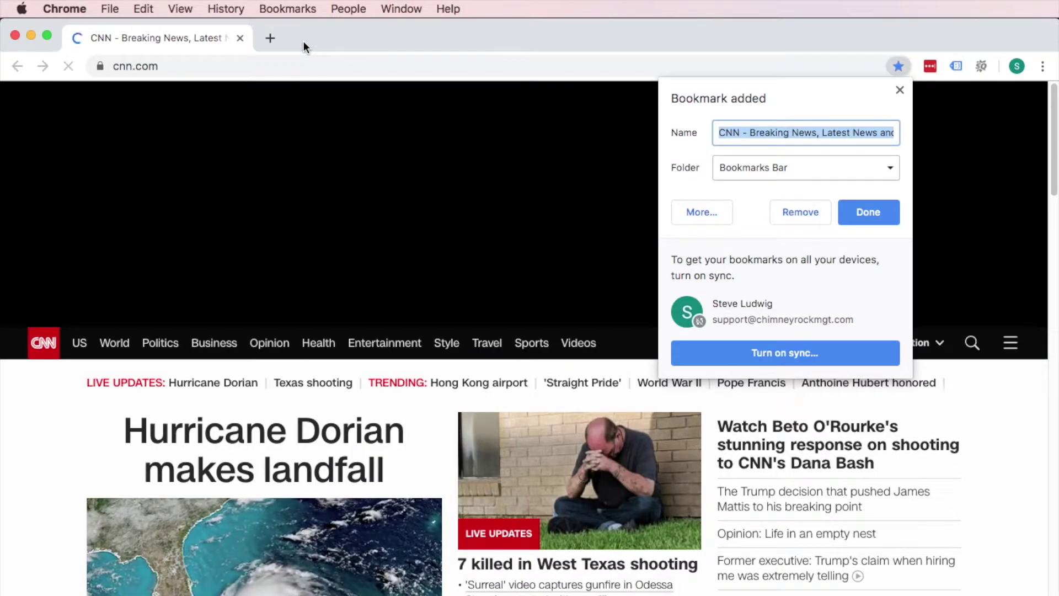
pyautogui.click(874, 210)
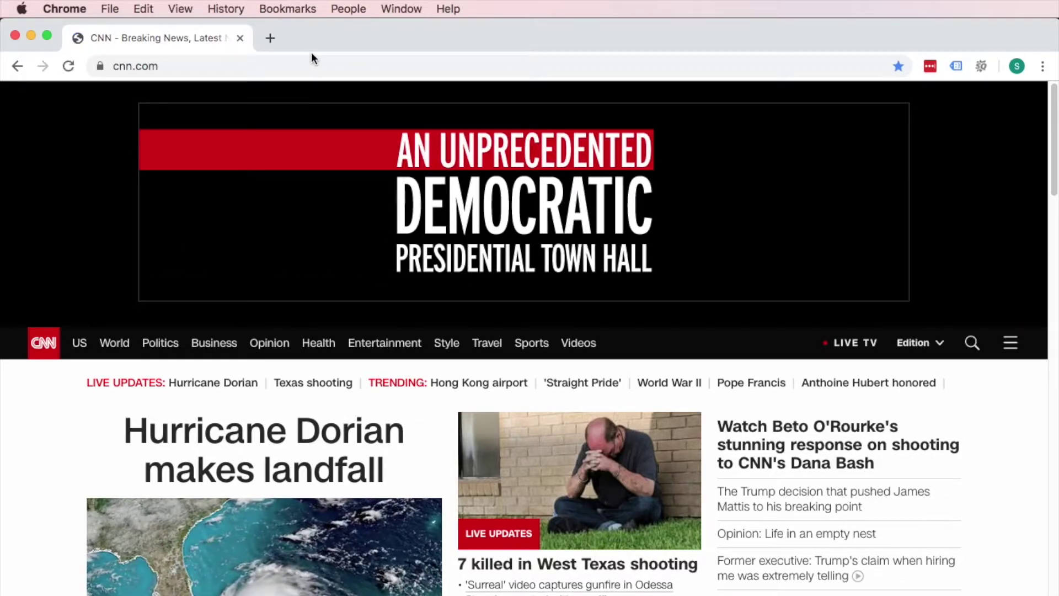
pyautogui.click(182, 8)
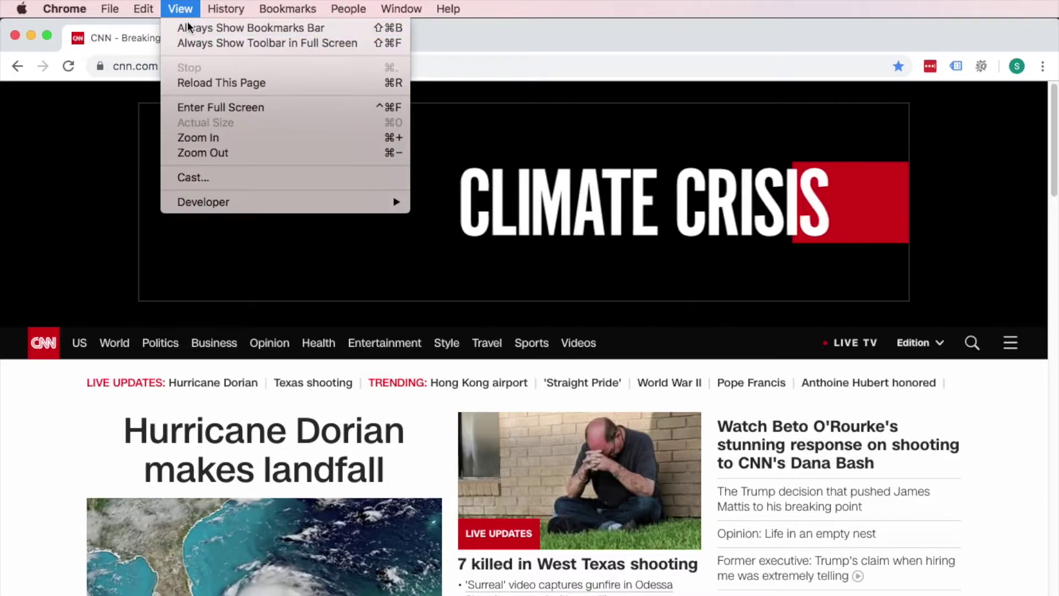
# - Enable Always Show Bookmarks Bar and open two new tabs beside CNN
pyautogui.click(188, 27)
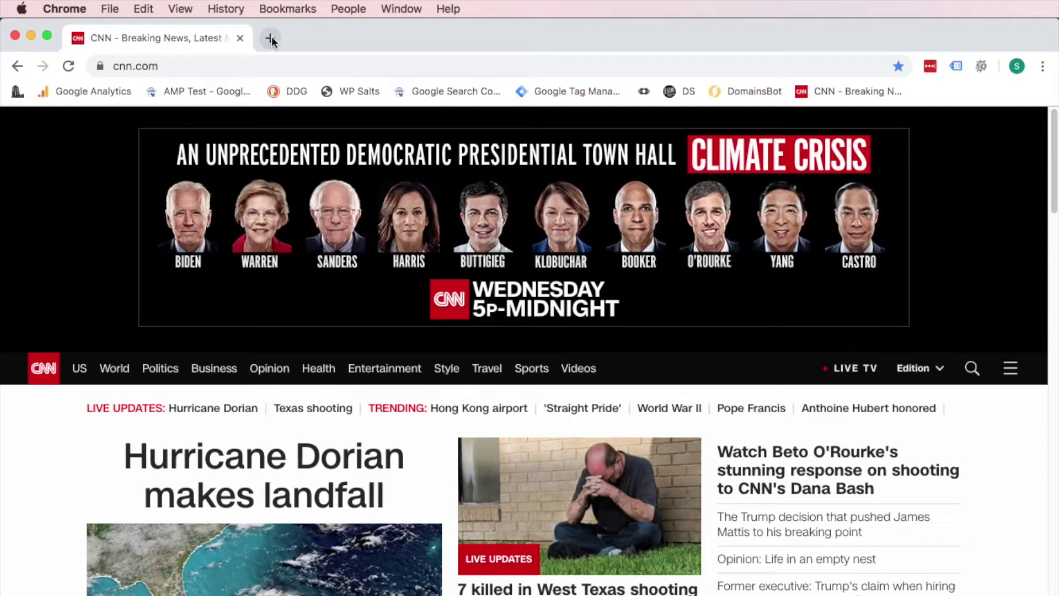
pyautogui.click(270, 39)
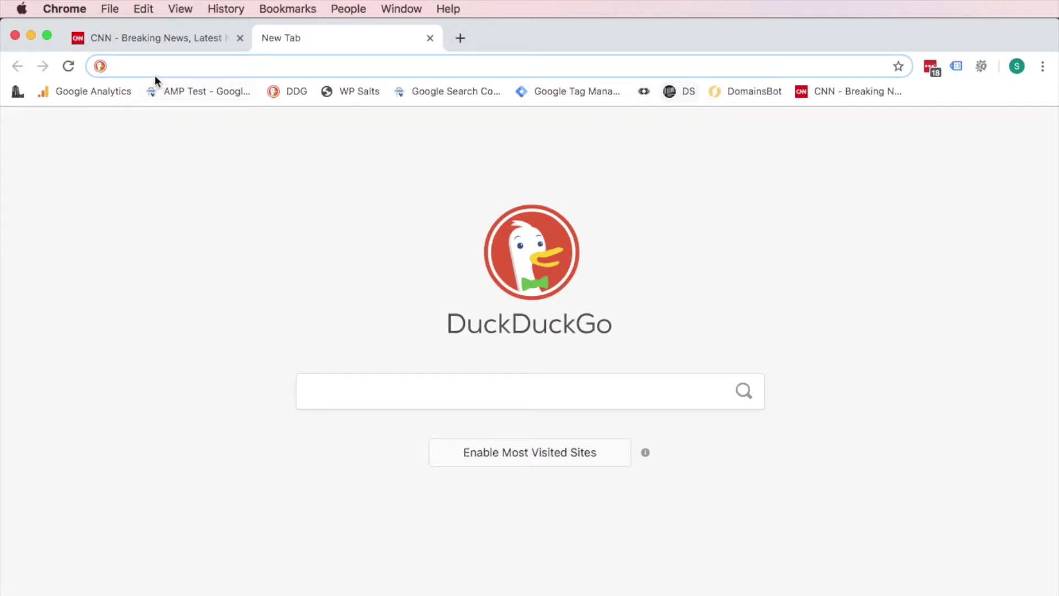
pyautogui.click(180, 8)
pyautogui.press('Escape')
pyautogui.click(458, 39)
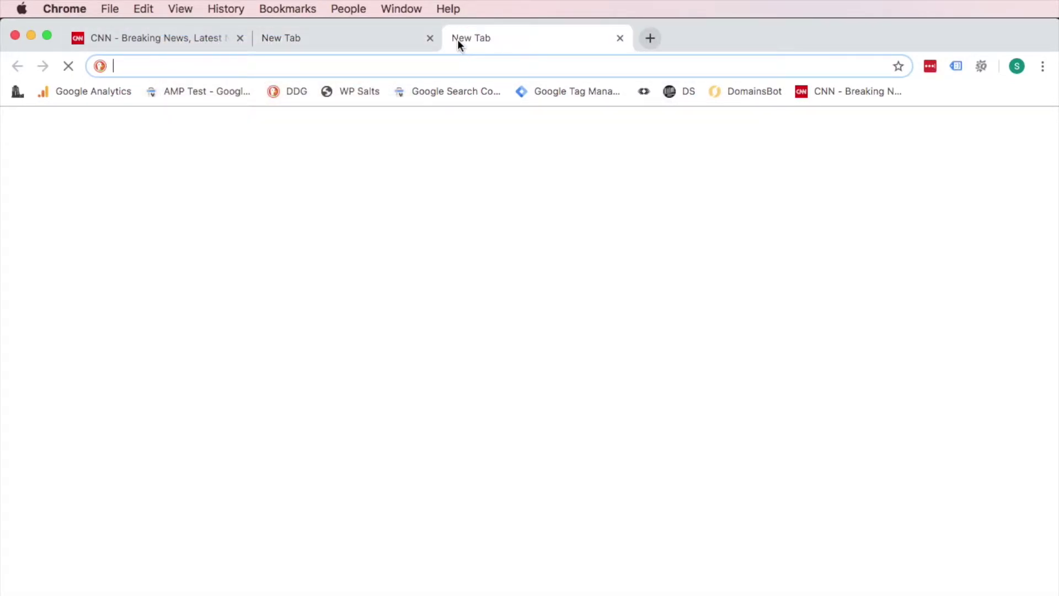
pyautogui.click(345, 40)
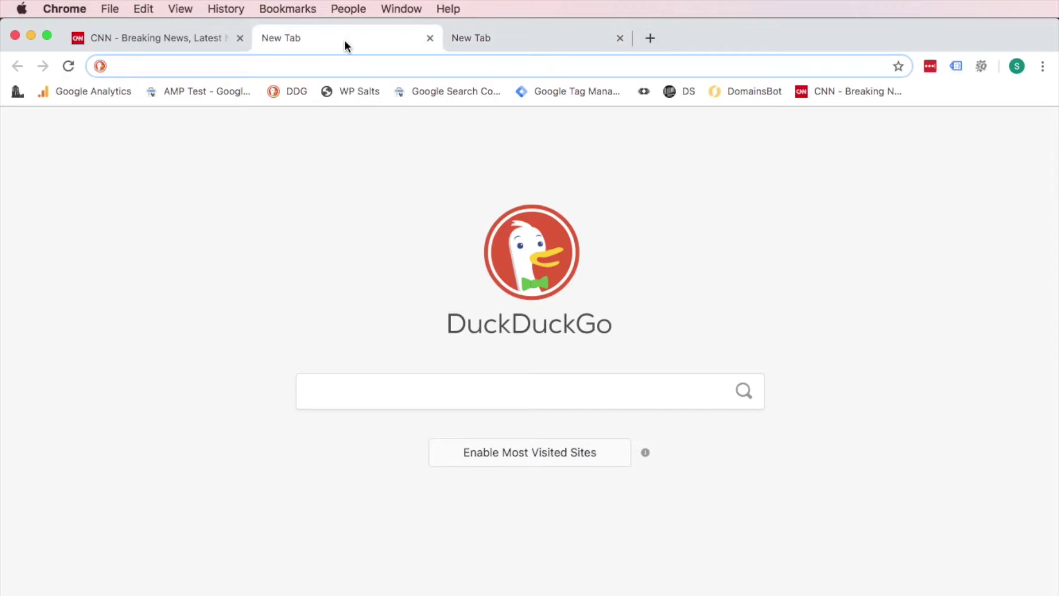
# - Load CNN from its bookmark in the second tab and re-enable Always Show Bookmarks Bar
pyautogui.click(180, 10)
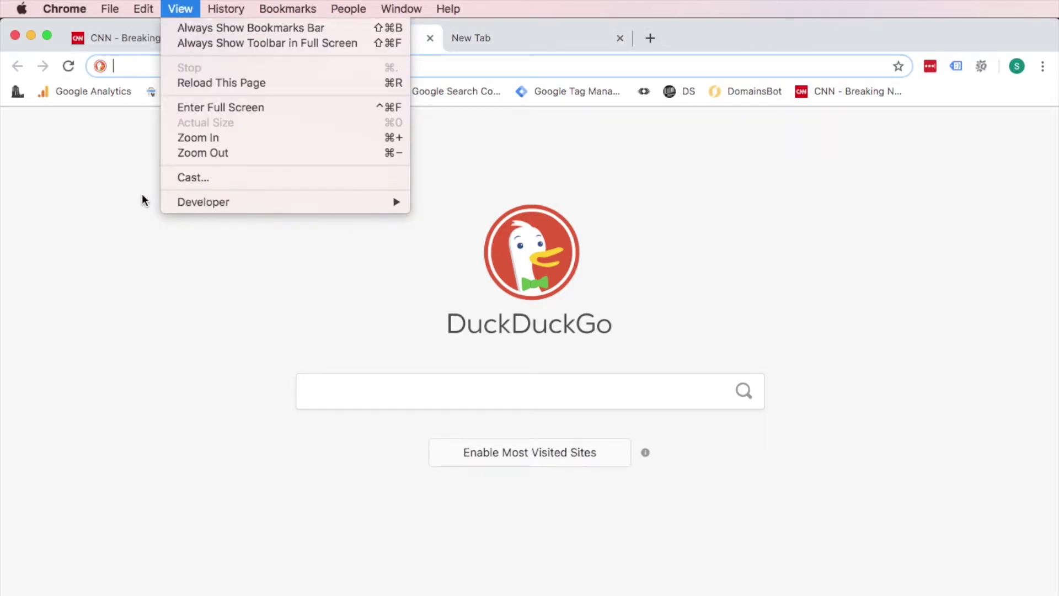
pyautogui.click(125, 198)
pyautogui.click(844, 90)
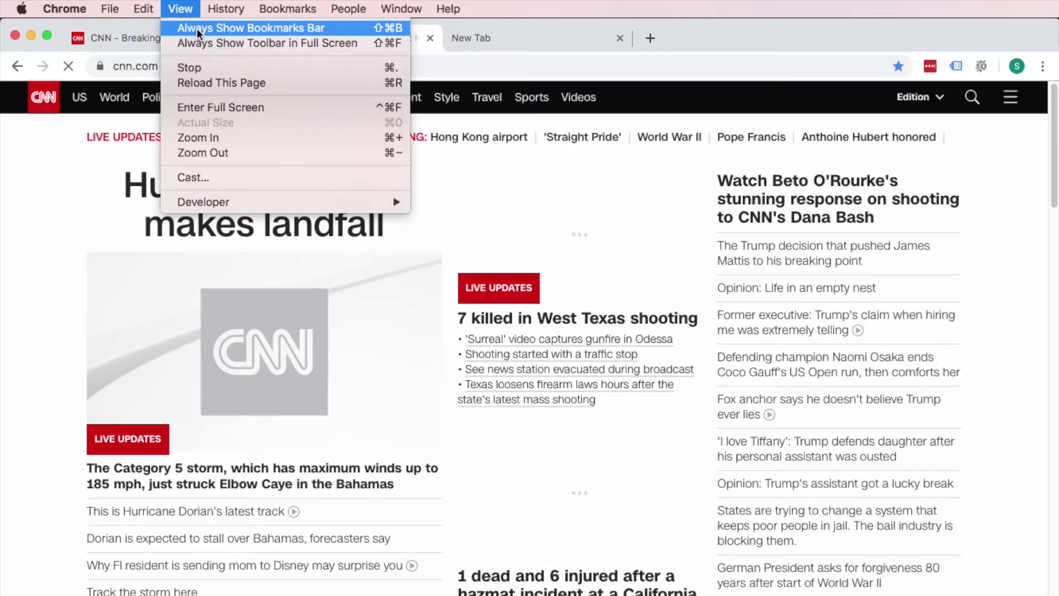
pyautogui.click(196, 28)
pyautogui.click(503, 40)
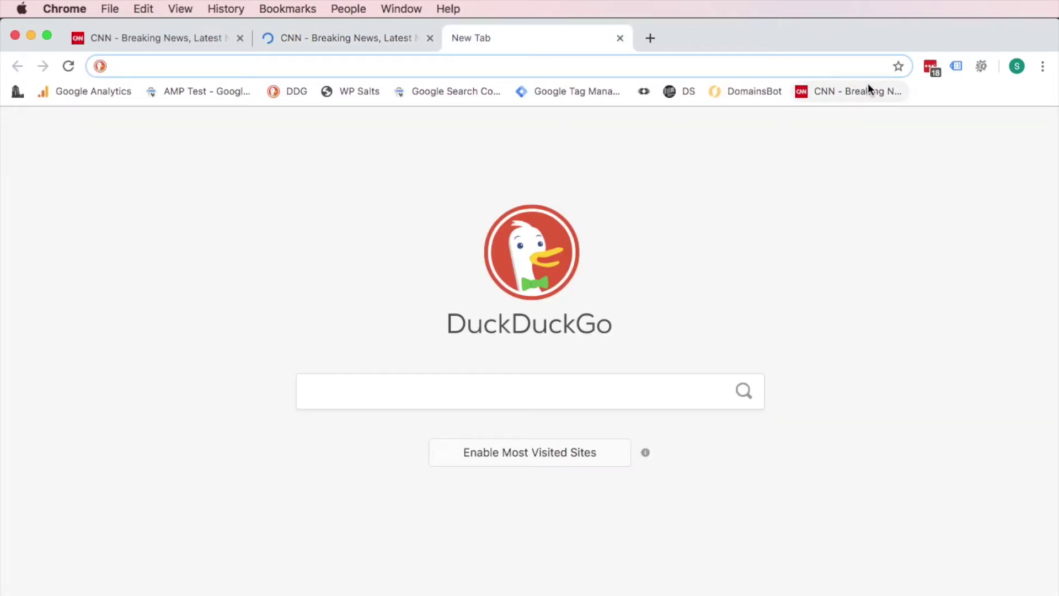